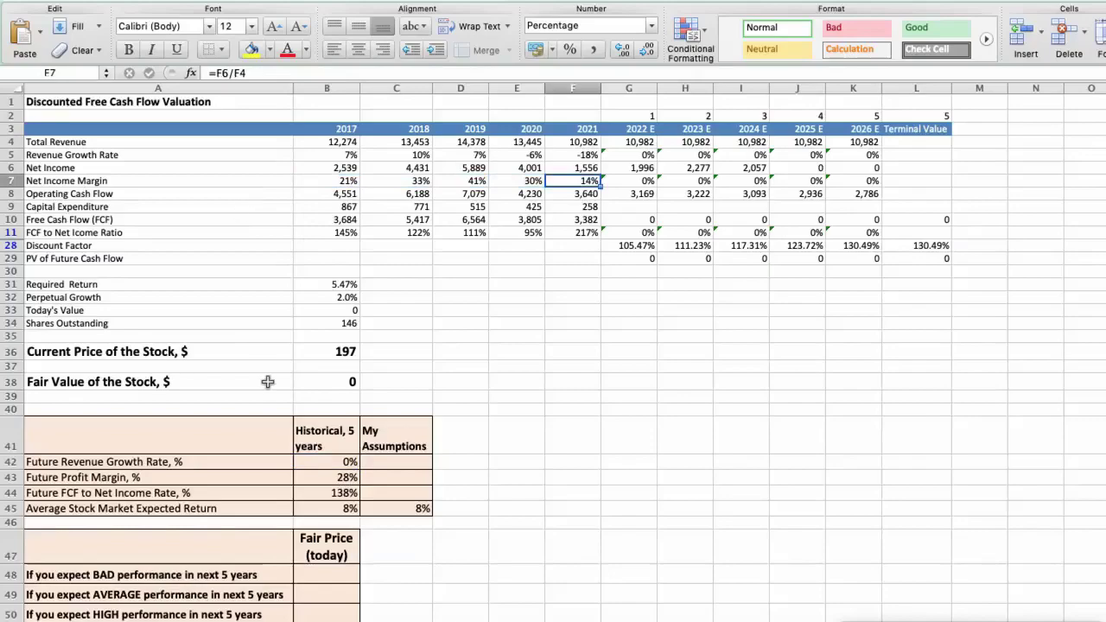
# Review the historical five-year profit margin, the yearly FCF to net income ratios with their average, and the average market expected return.
pyautogui.click(307, 477)
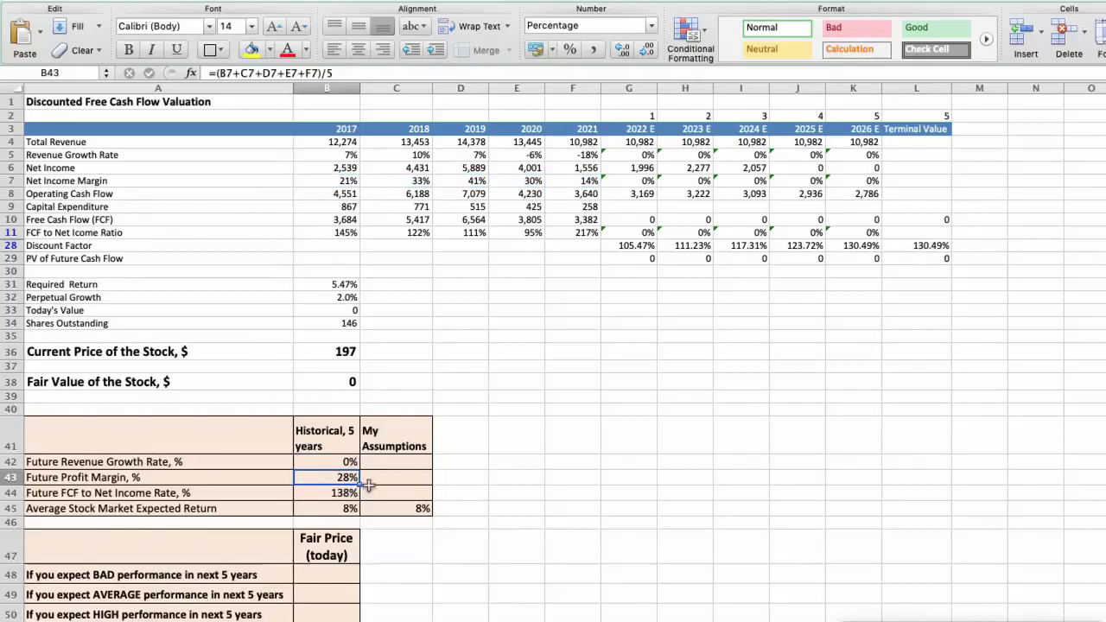
pyautogui.click(326, 233)
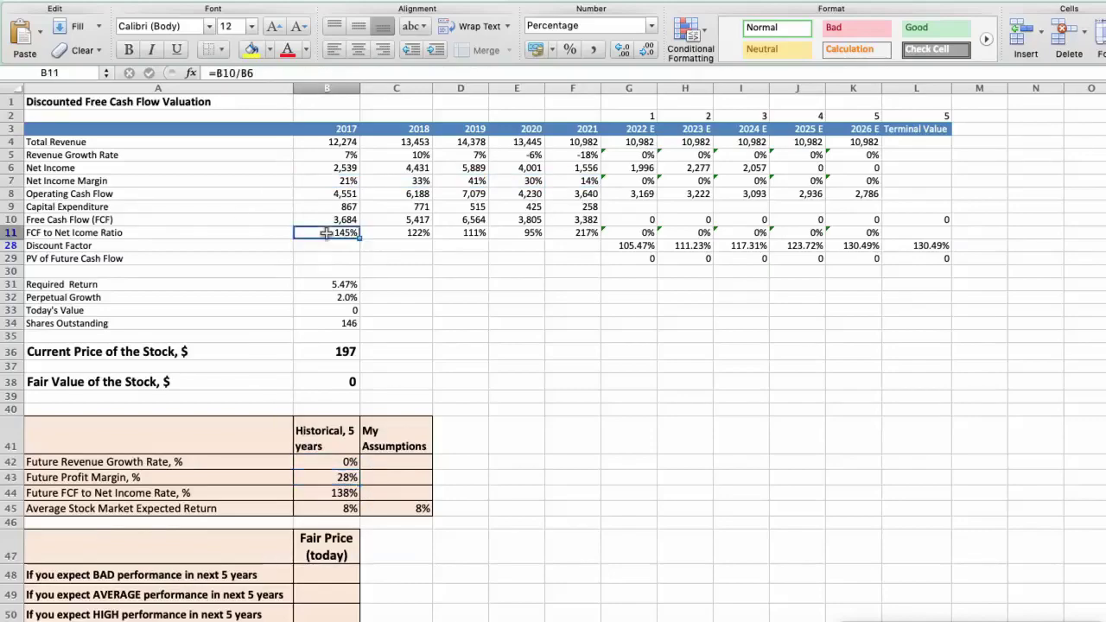
pyautogui.press('Right')
pyautogui.press('Right')
pyautogui.press('Right')
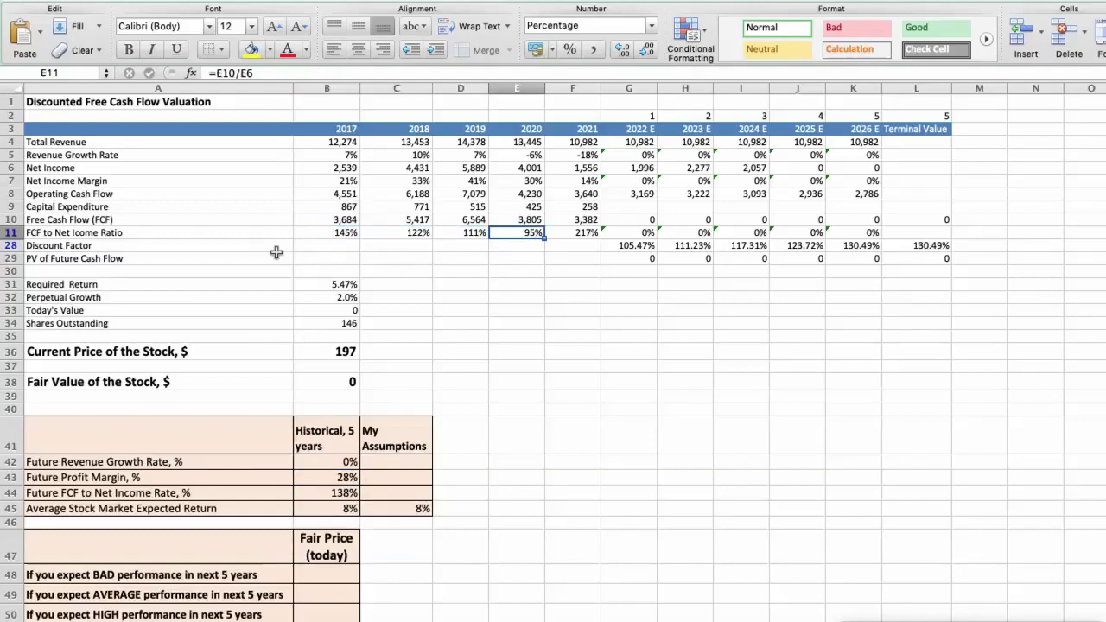
pyautogui.press('Right')
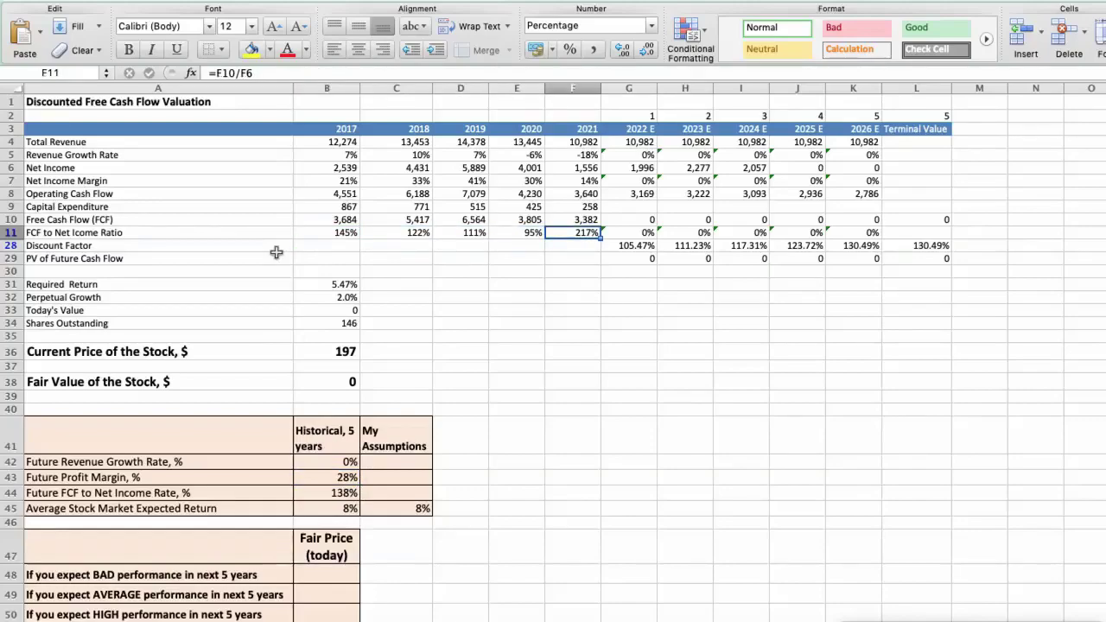
pyautogui.click(308, 493)
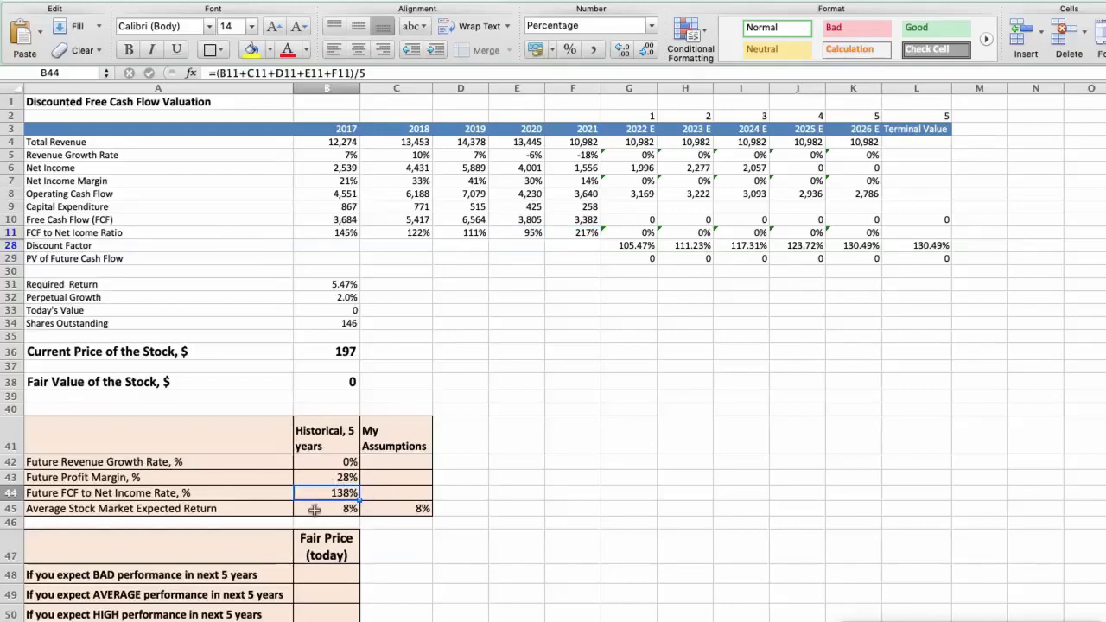
pyautogui.click(314, 510)
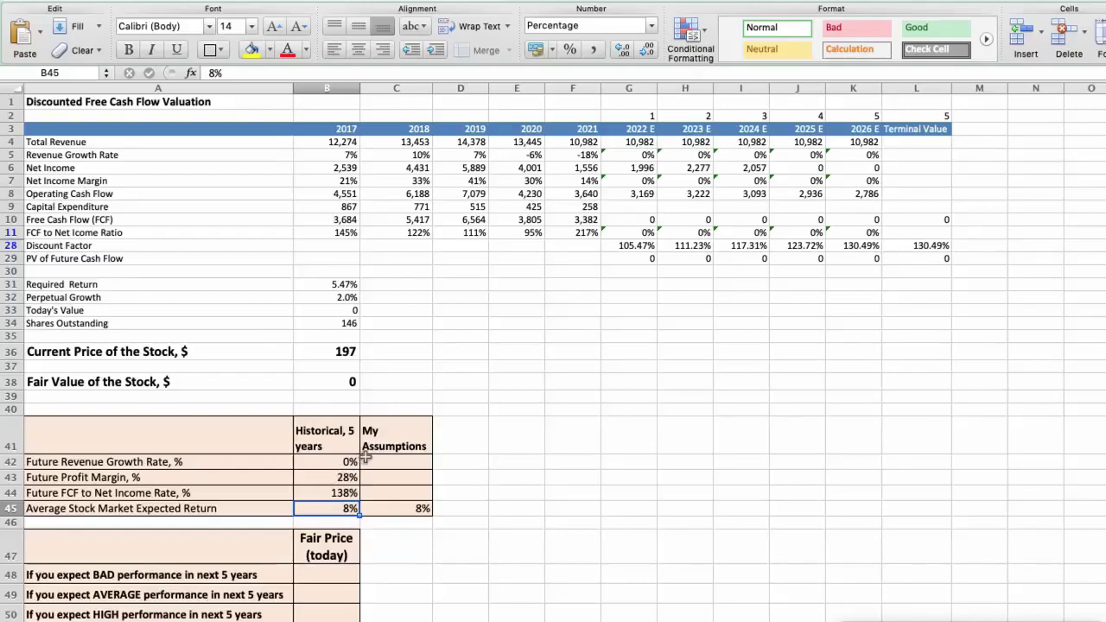
# Under My Assumptions, set future revenue growth to -3%, profit margin to 14% and FCF to net income rate to 80%.
pyautogui.click(365, 460)
pyautogui.write('-3')
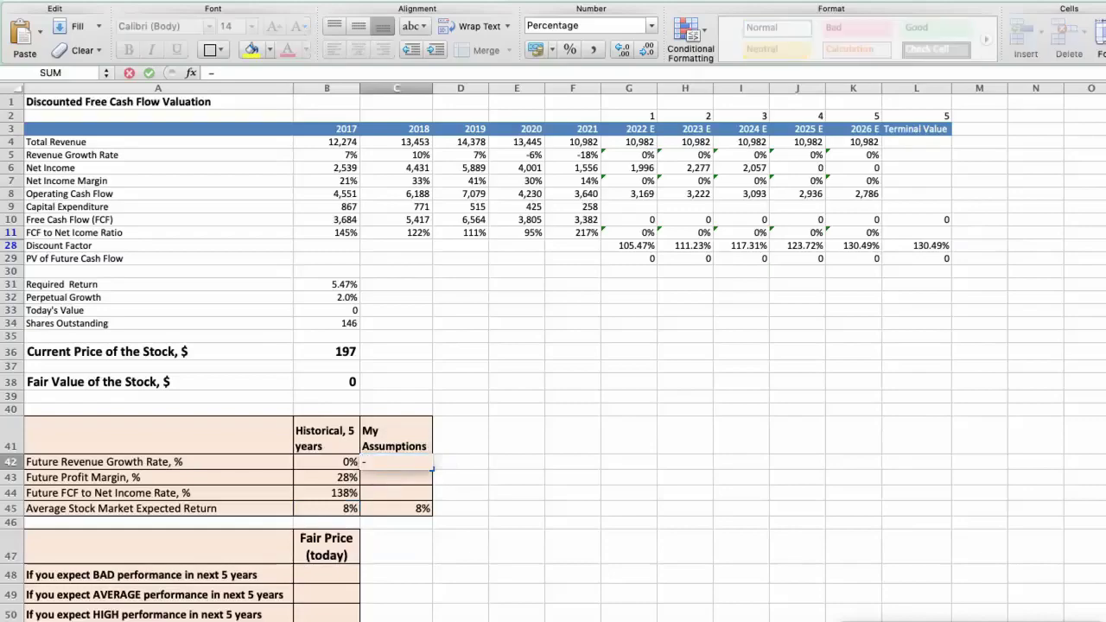
pyautogui.press('Return')
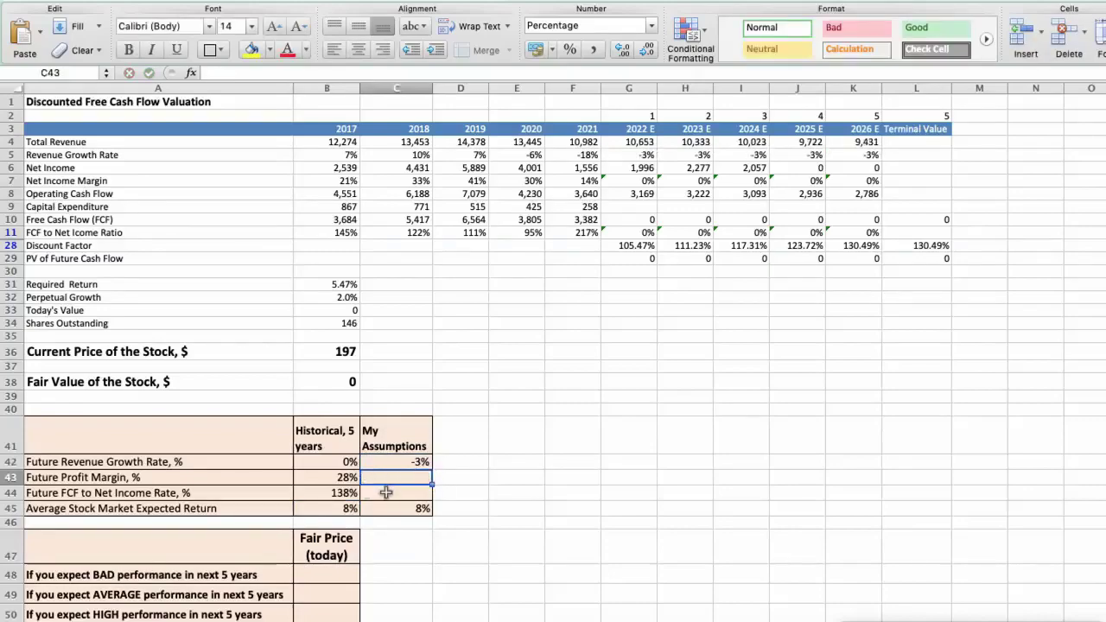
pyautogui.write('14')
pyautogui.press('Return')
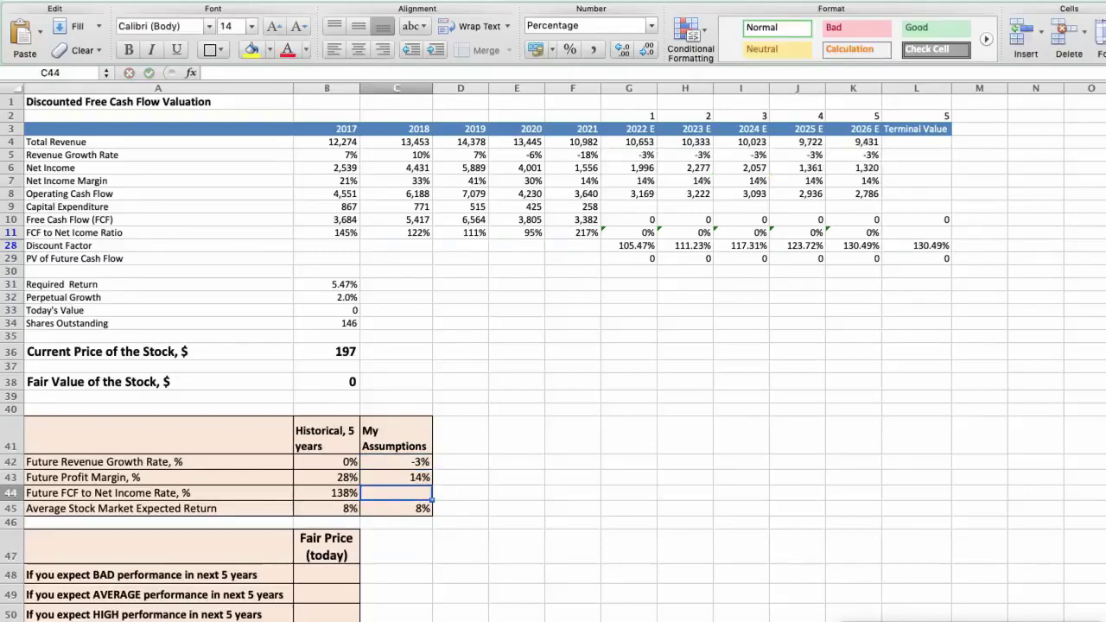
pyautogui.write('80')
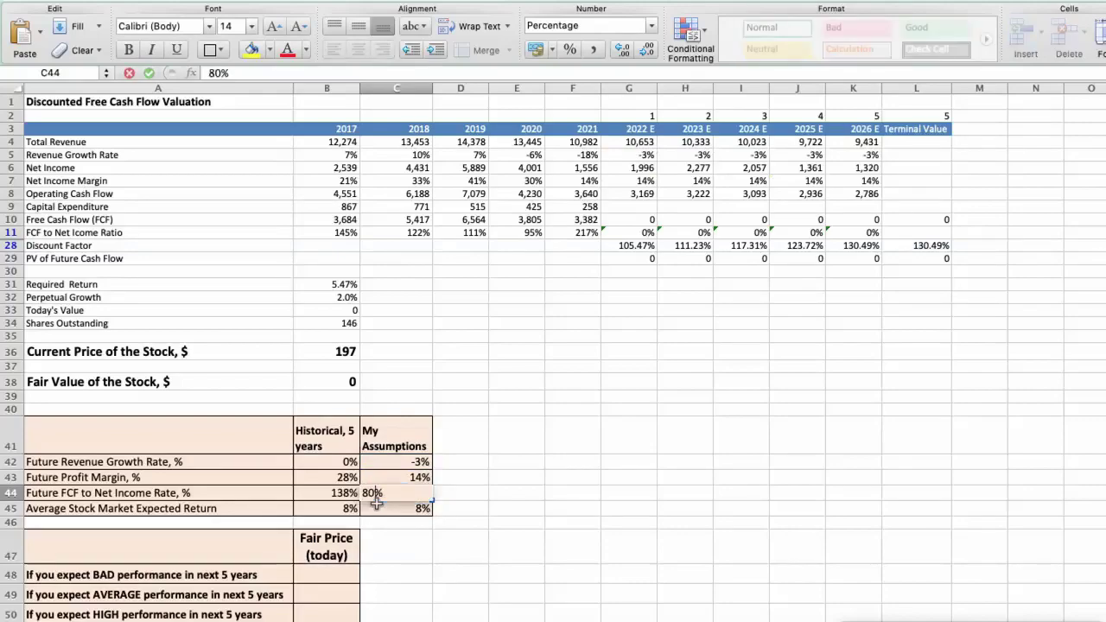
pyautogui.press('Return')
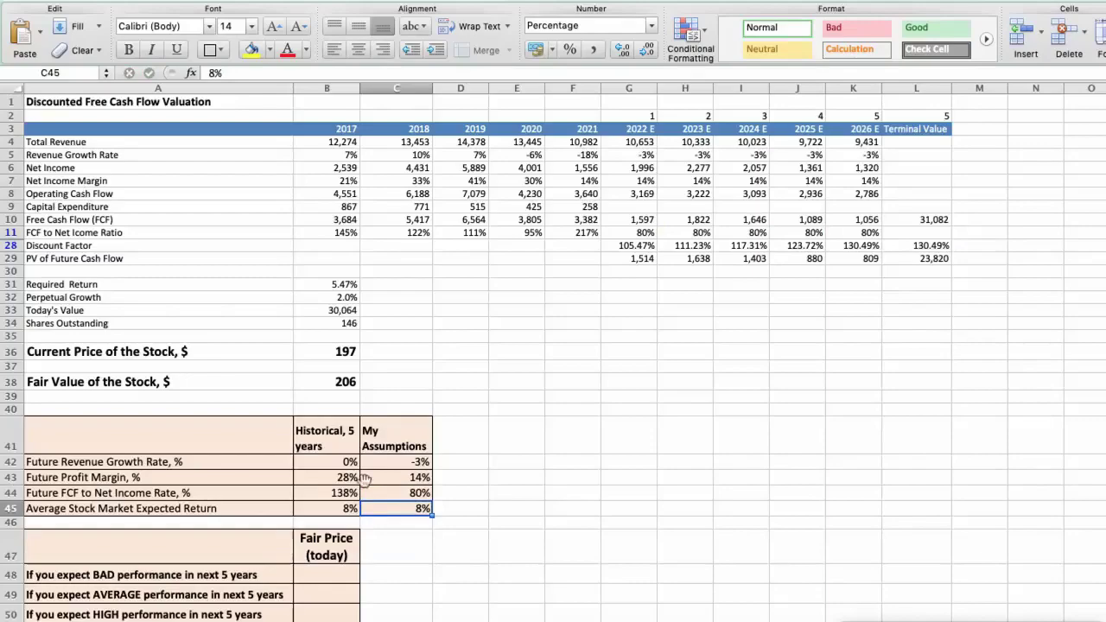
# Record the calculated fair value of the stock, 206, as the fair price for BAD performance.
pyautogui.click(321, 380)
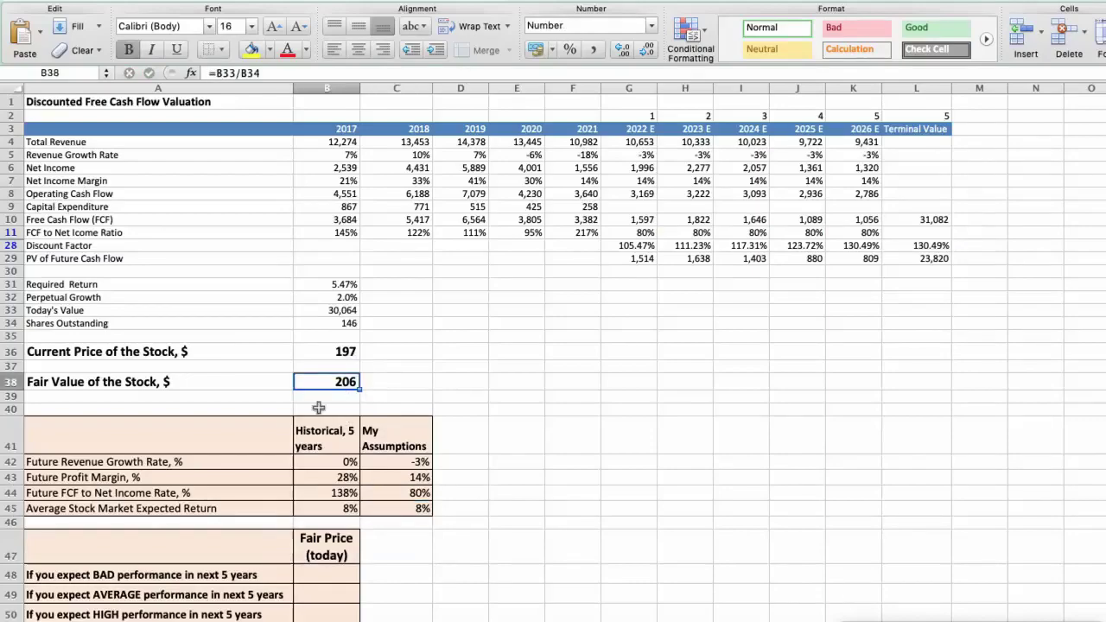
pyautogui.scroll(-3, 311, 415)
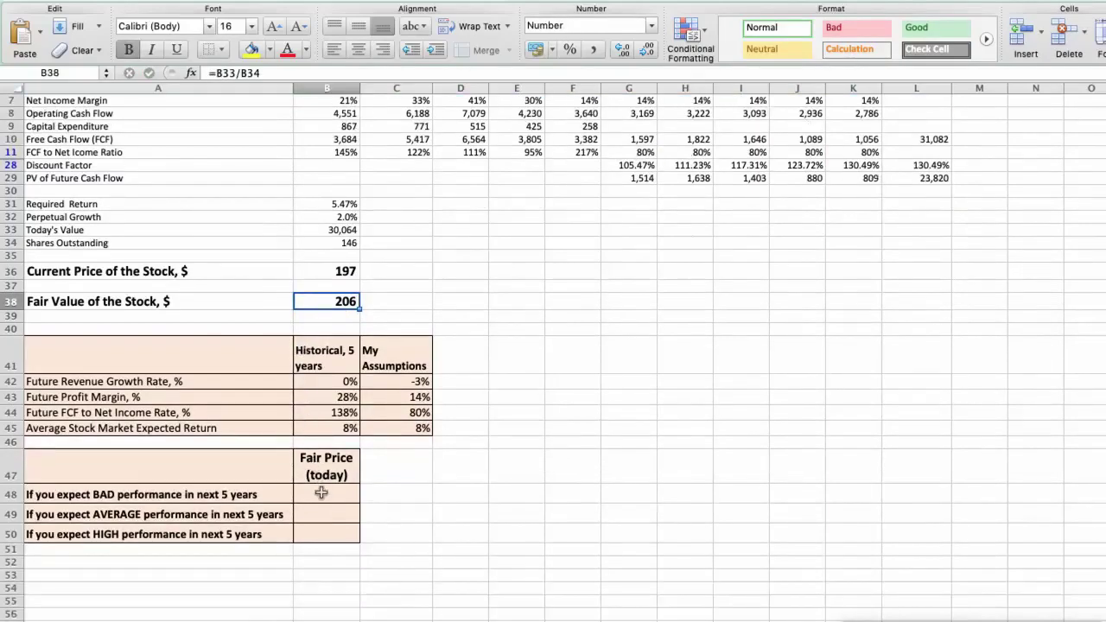
pyautogui.click(321, 492)
pyautogui.write('206')
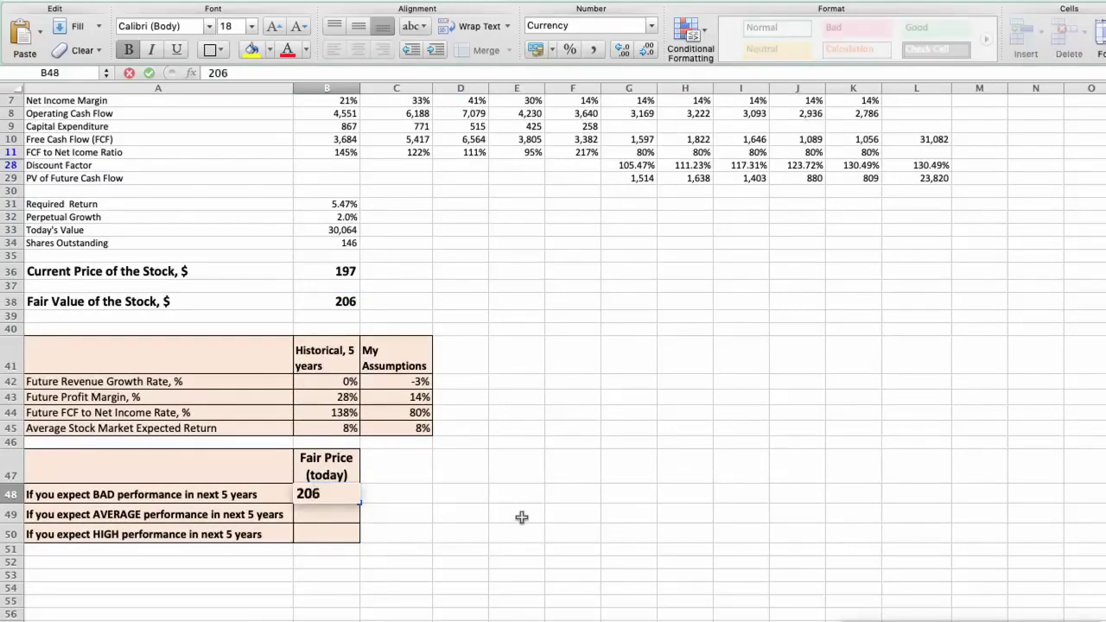
pyautogui.press('Return')
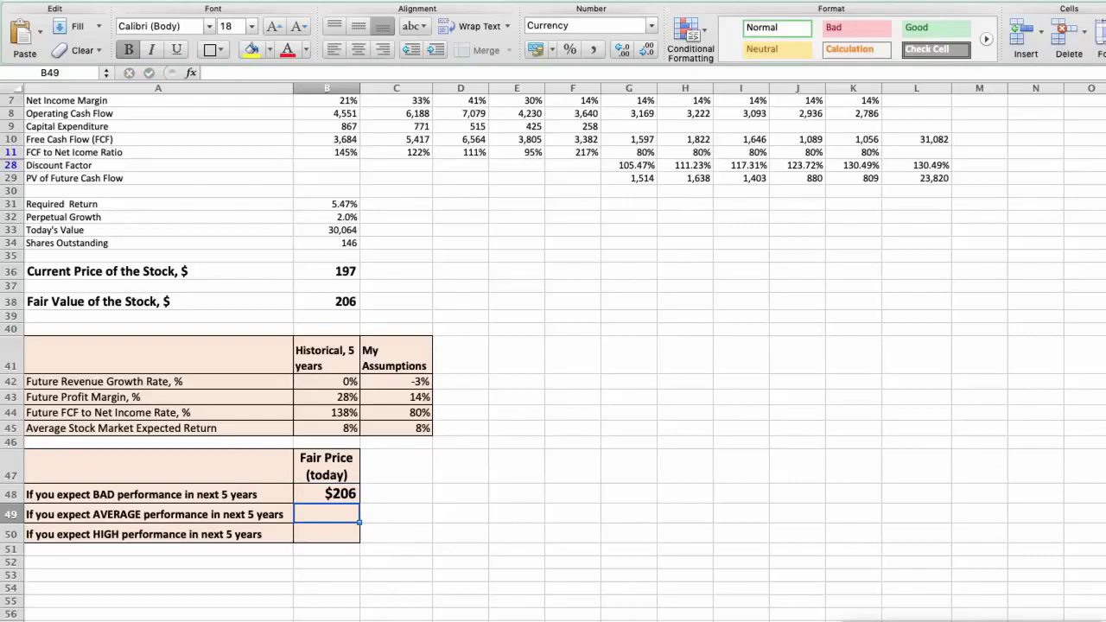
# Change My Assumptions to 0% revenue growth, 15% profit margin and 90% FCF to net income rate.
pyautogui.click(396, 383)
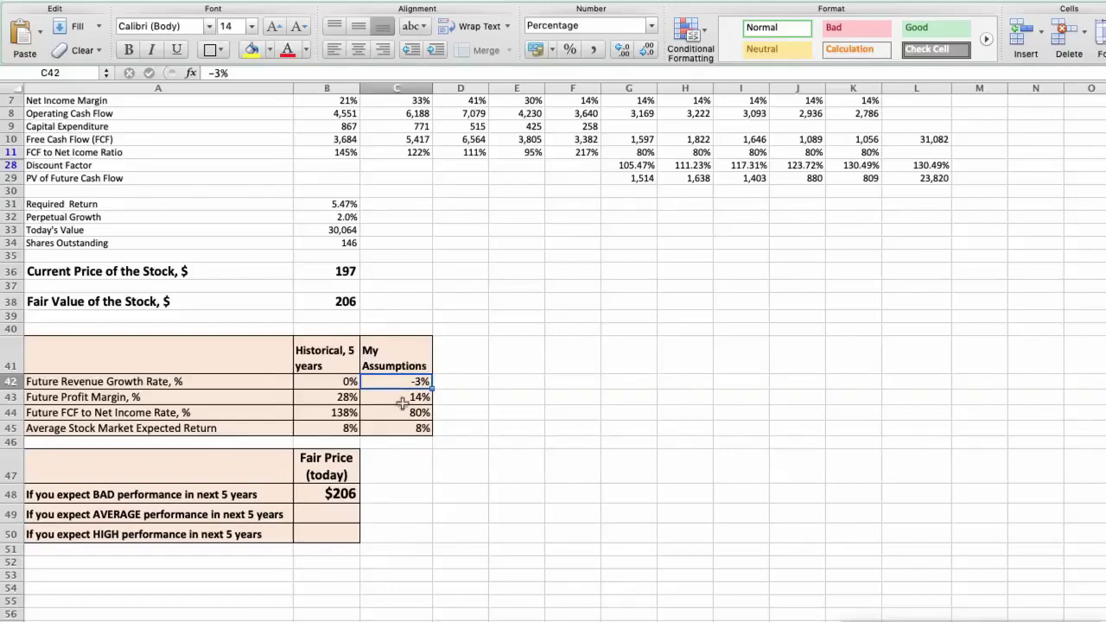
pyautogui.write('0')
pyautogui.press('Return')
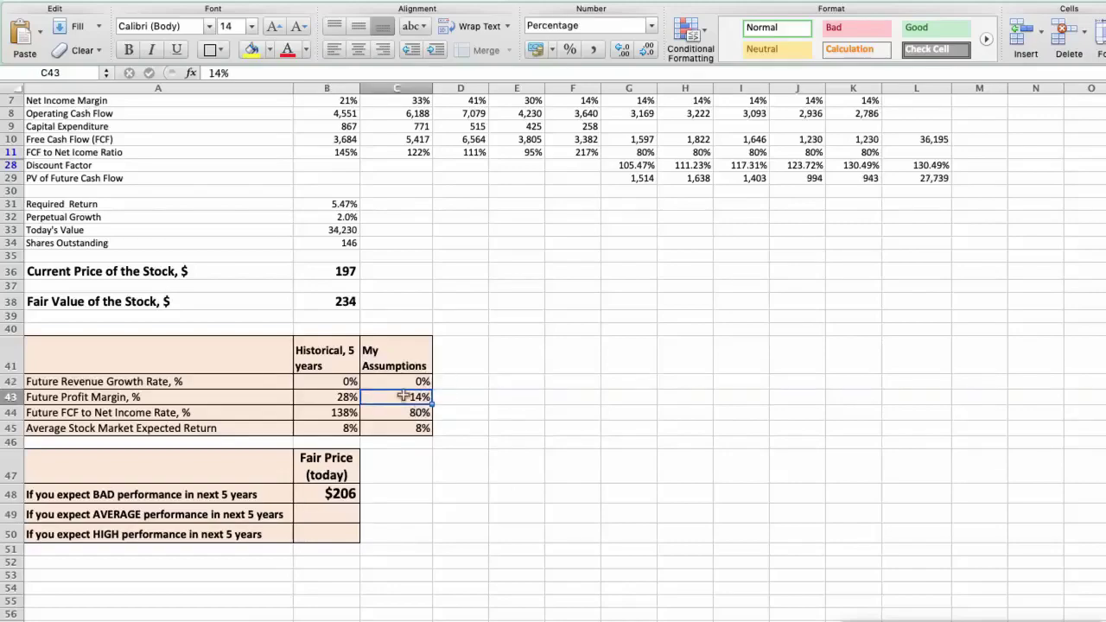
pyautogui.write('15')
pyautogui.press('Return')
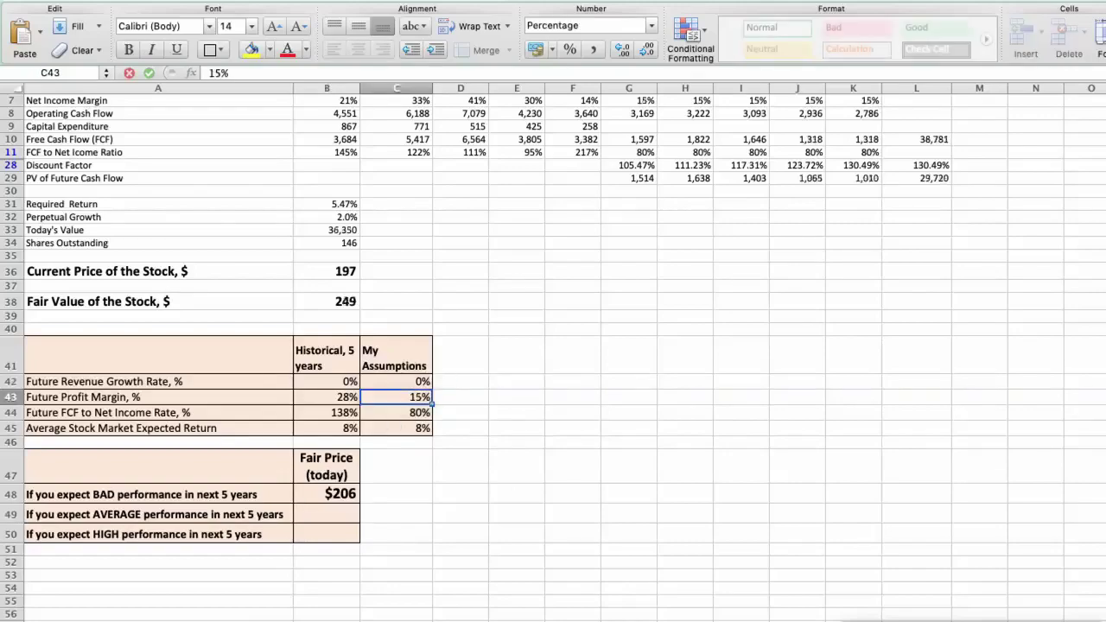
pyautogui.write('9')
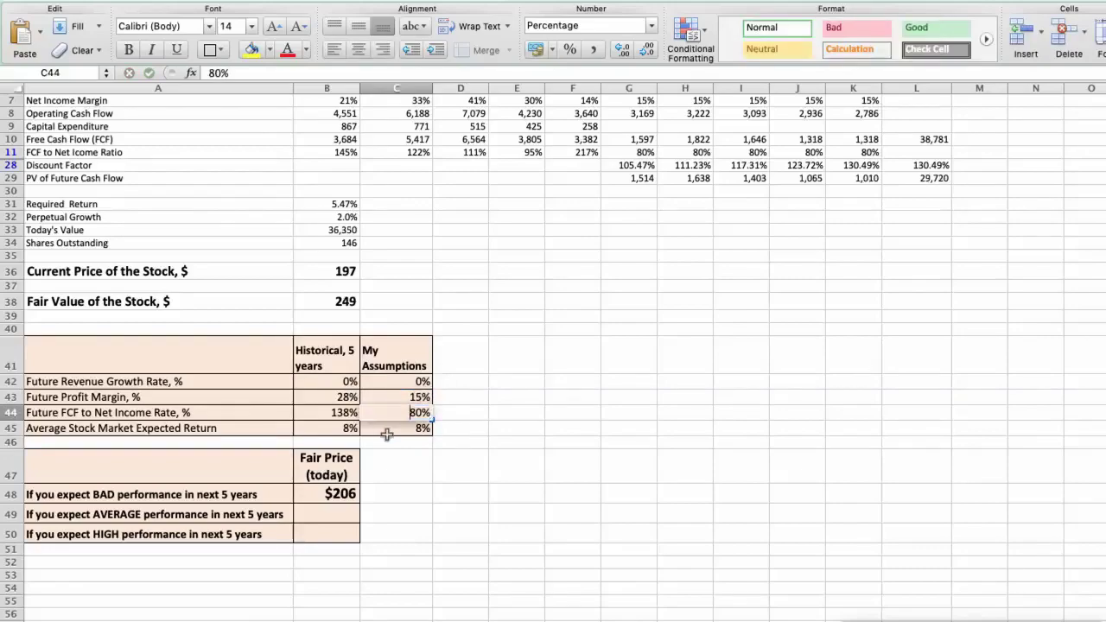
pyautogui.write('0')
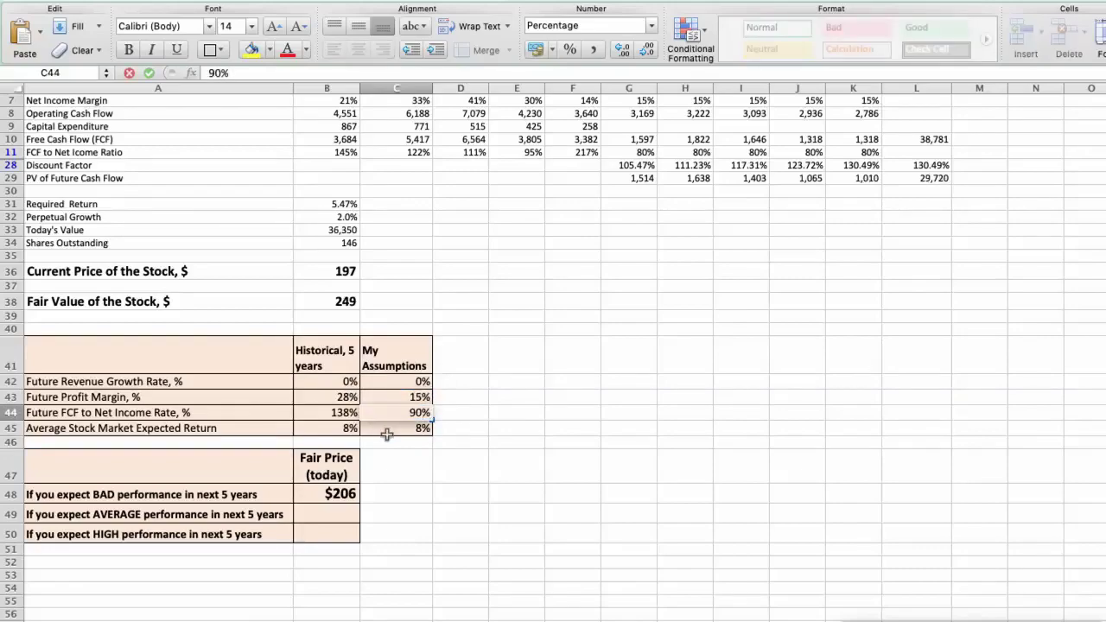
pyautogui.press('Return')
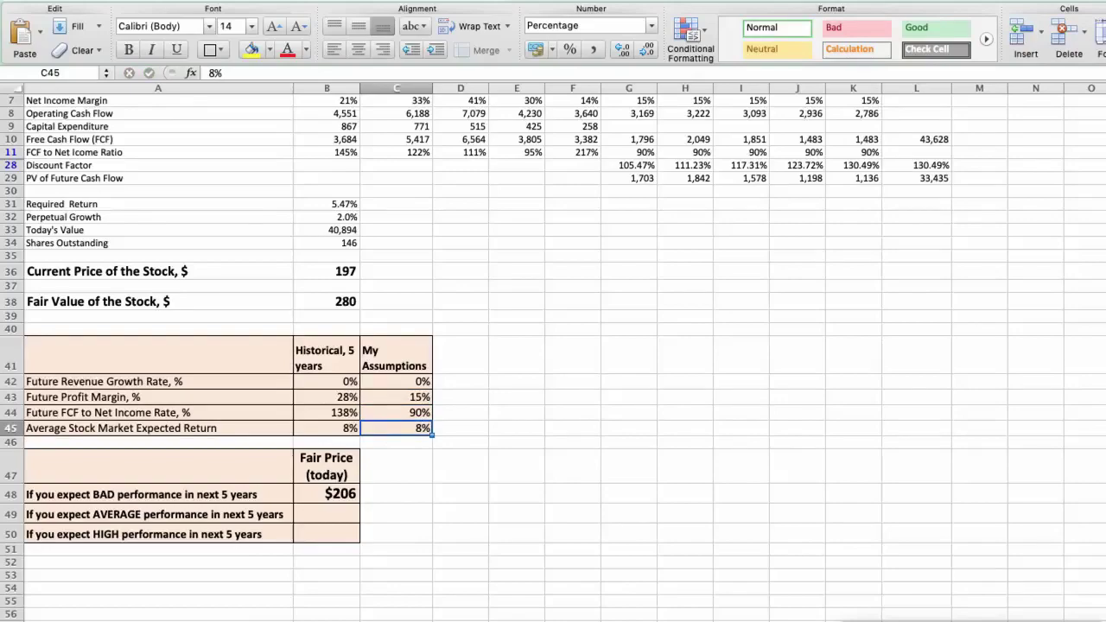
# Record the calculated fair value of the stock, 280, as the fair price for AVERAGE performance.
pyautogui.click(314, 299)
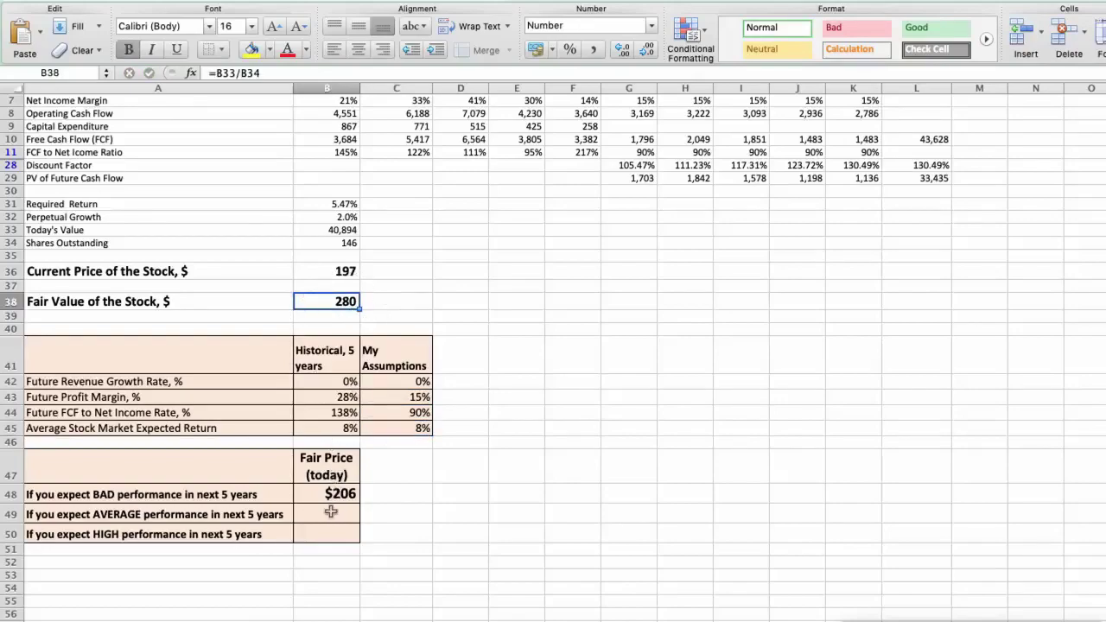
pyautogui.click(330, 511)
pyautogui.write('280')
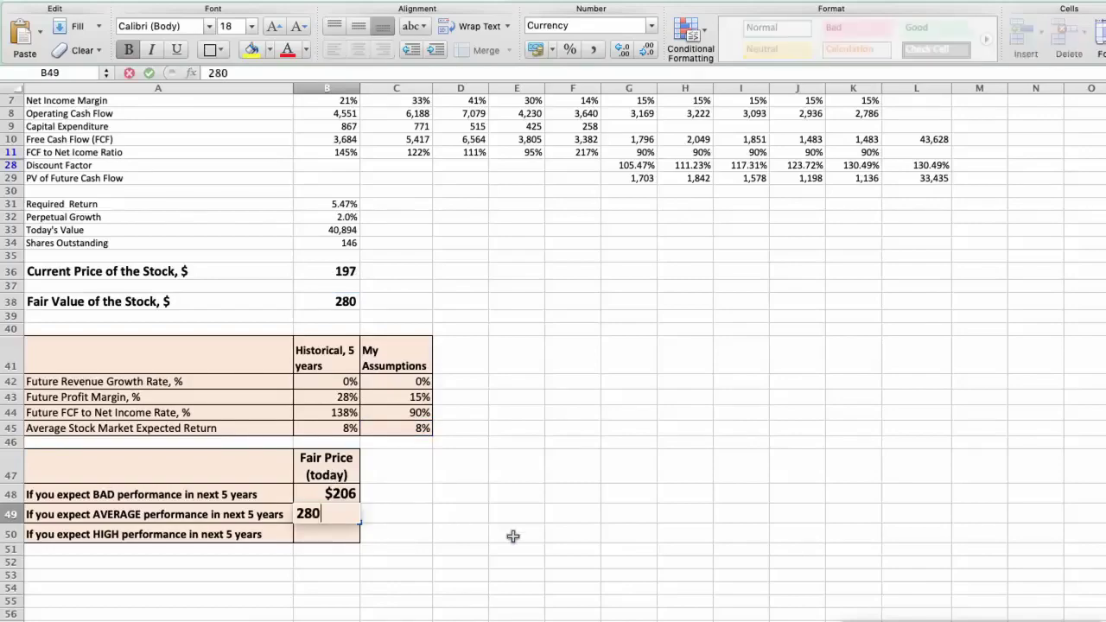
pyautogui.press('Return')
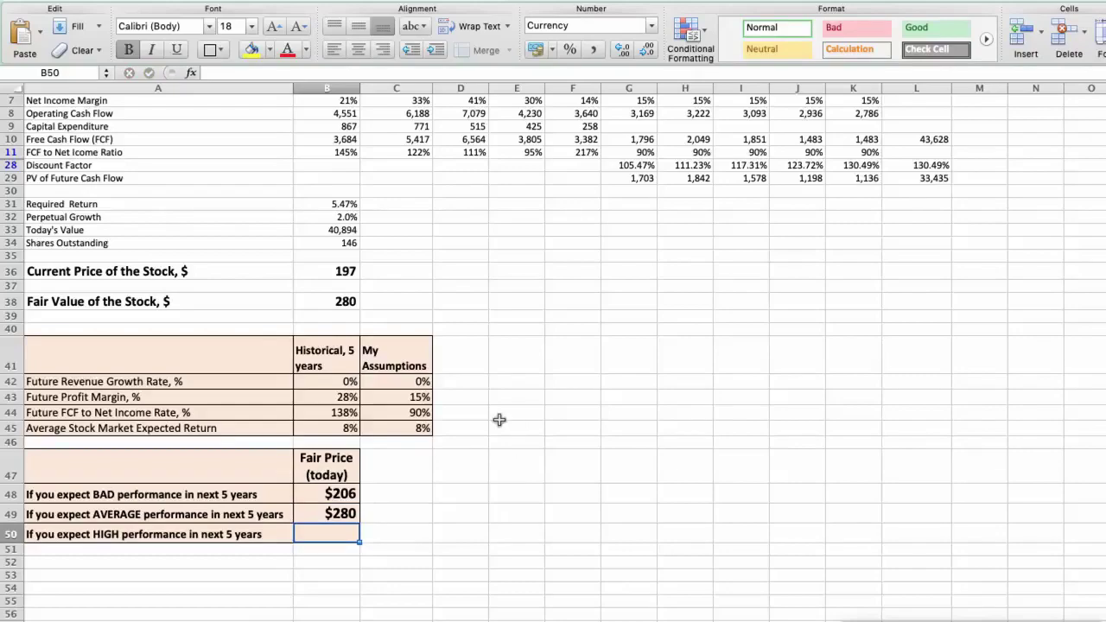
# Change My Assumptions to 3% revenue growth, 16% profit margin and 100% FCF to net income rate.
pyautogui.click(389, 388)
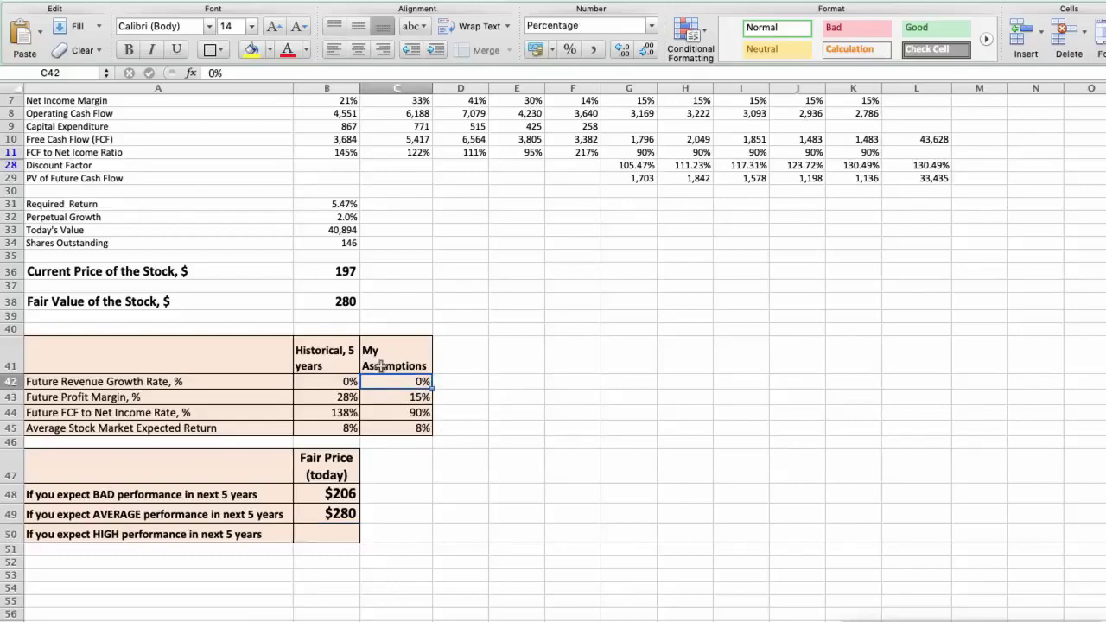
pyautogui.write('3')
pyautogui.press('Return')
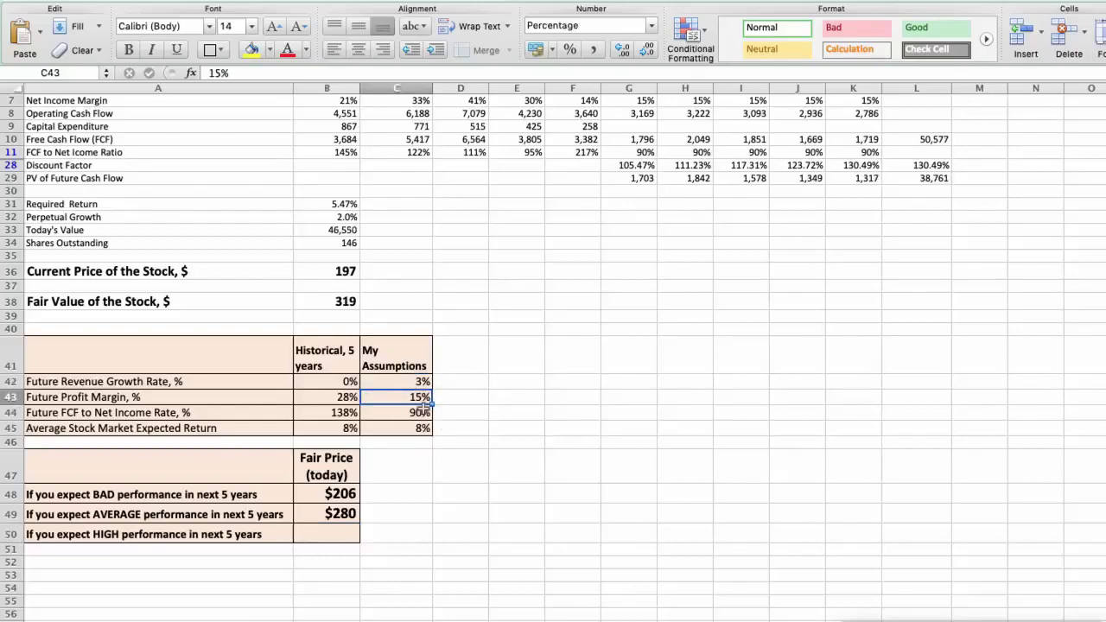
pyautogui.write('16')
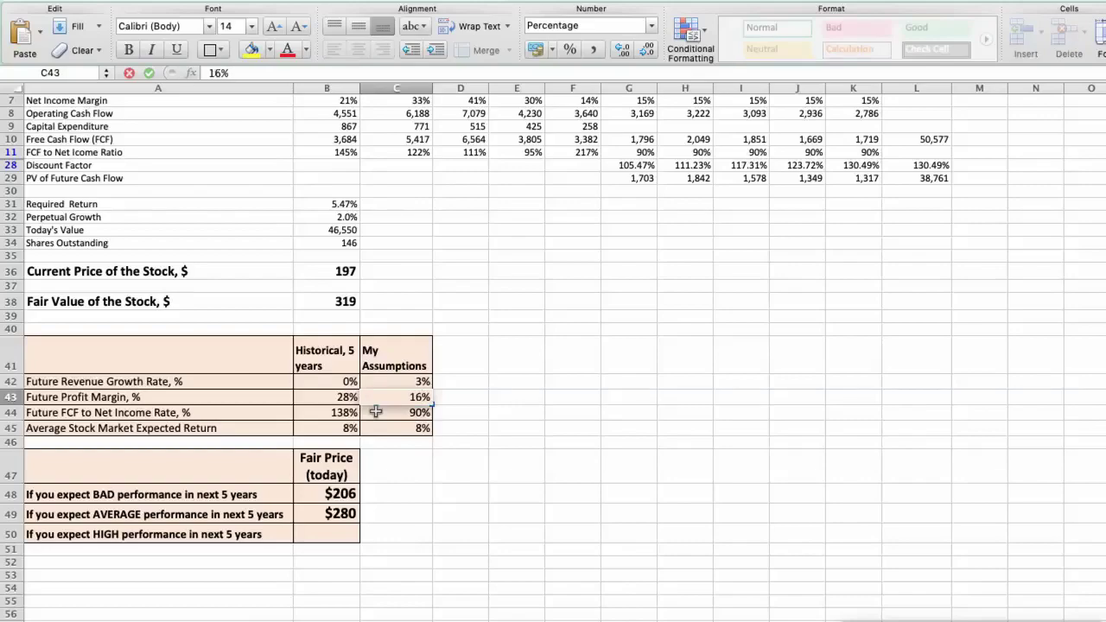
pyautogui.press('Return')
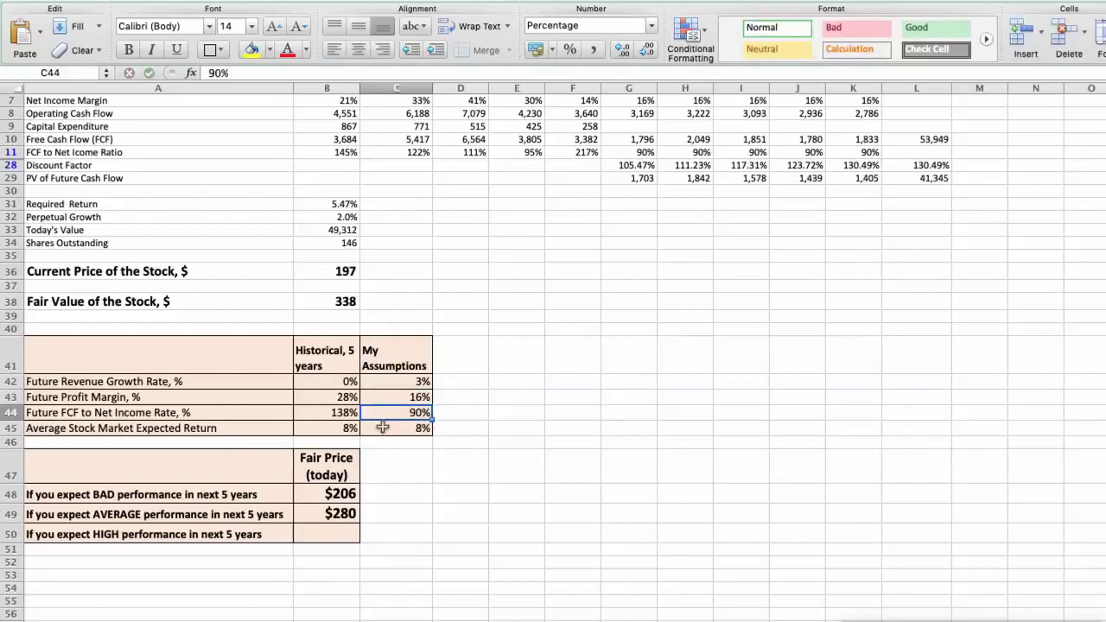
pyautogui.write('100')
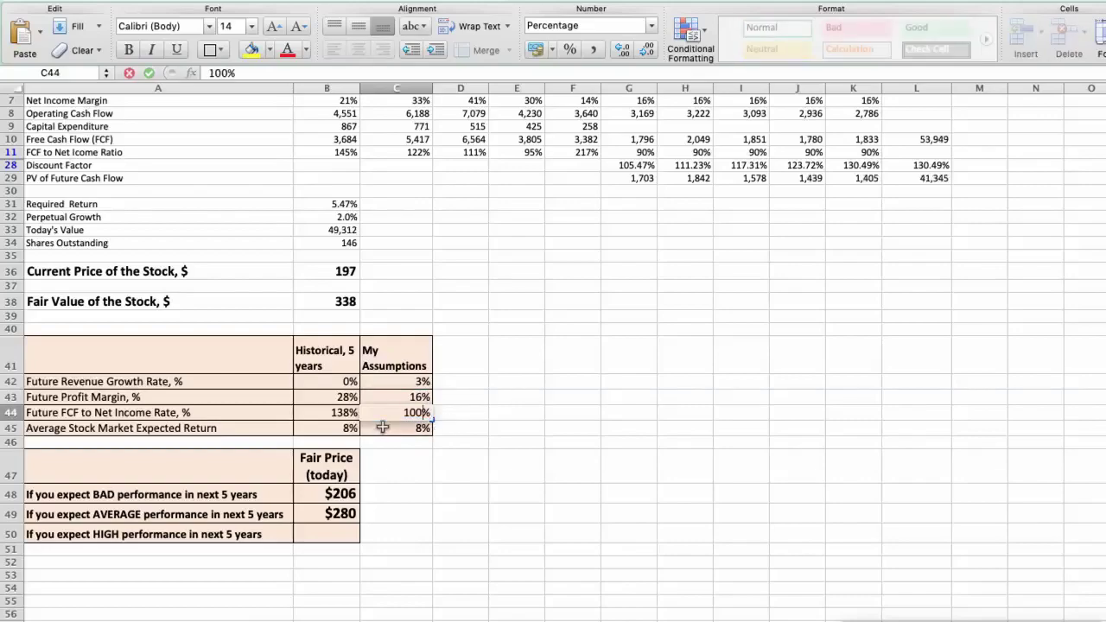
pyautogui.press('Return')
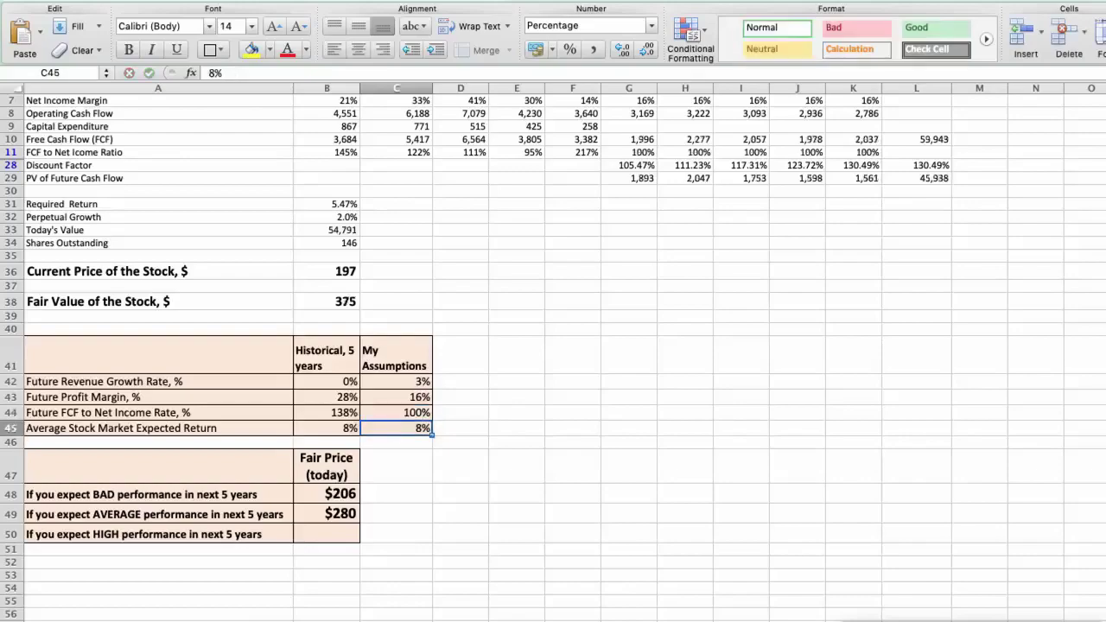
# Record the calculated fair value of the stock, 375, as the fair price for HIGH performance.
pyautogui.click(311, 296)
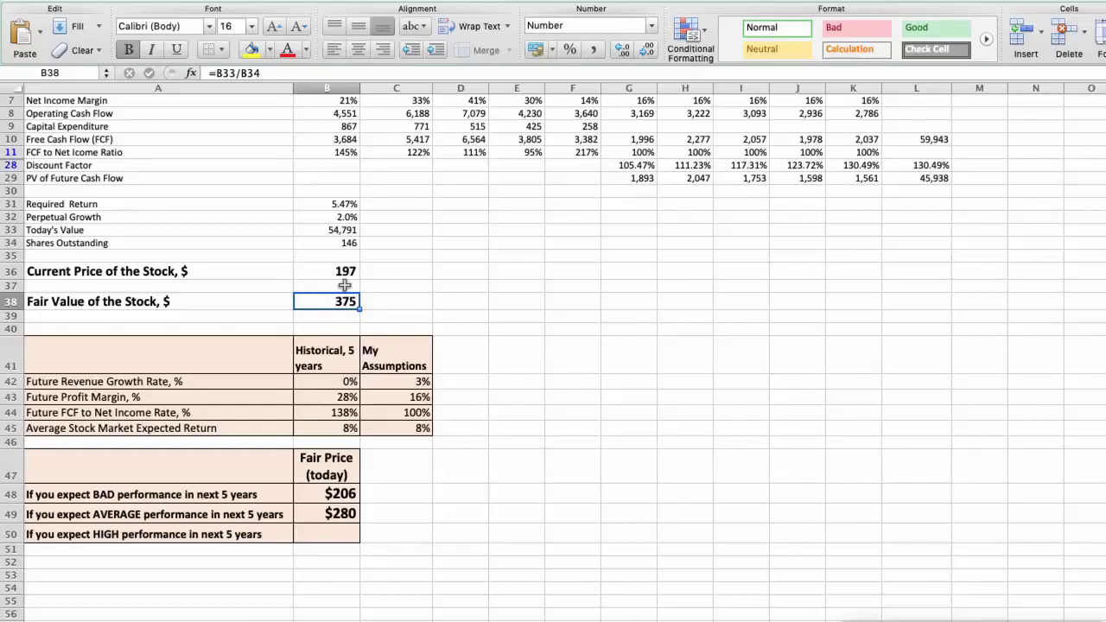
pyautogui.click(352, 533)
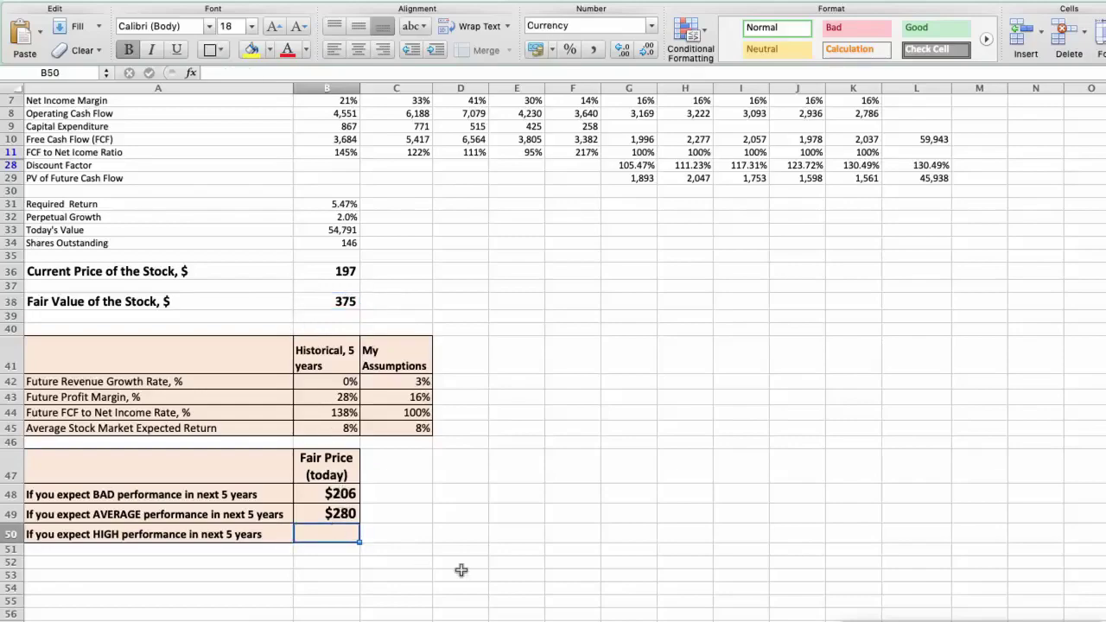
pyautogui.write('375')
pyautogui.press('Return')
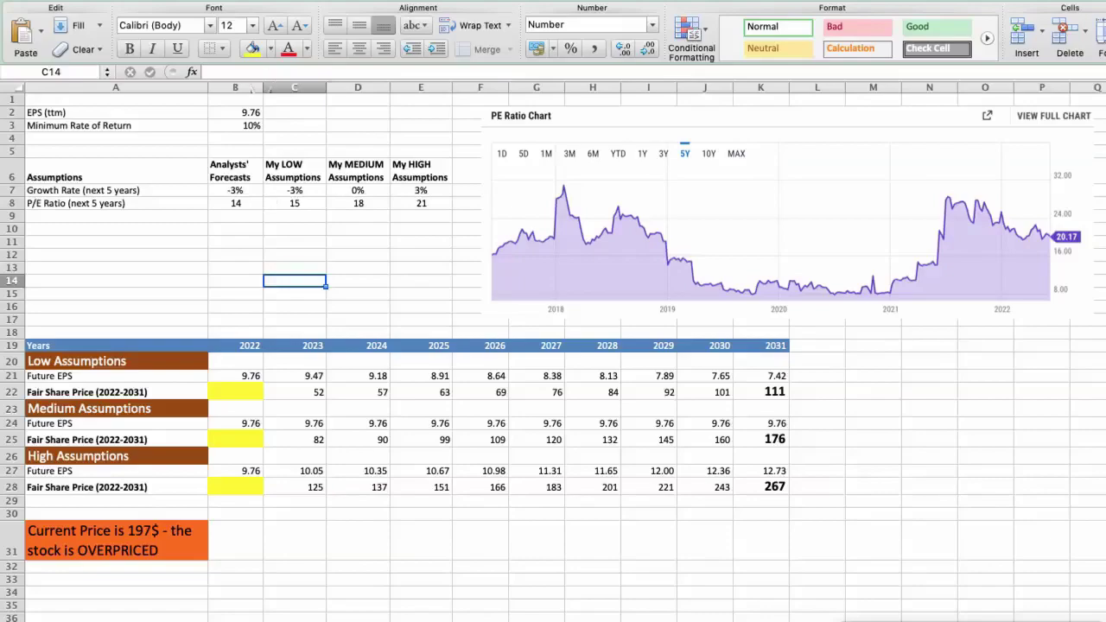
# Examine the trailing EPS, the minimum rate of return and the analysts' forecasts for growth rate and P/E ratio over the next five years.
pyautogui.click(226, 111)
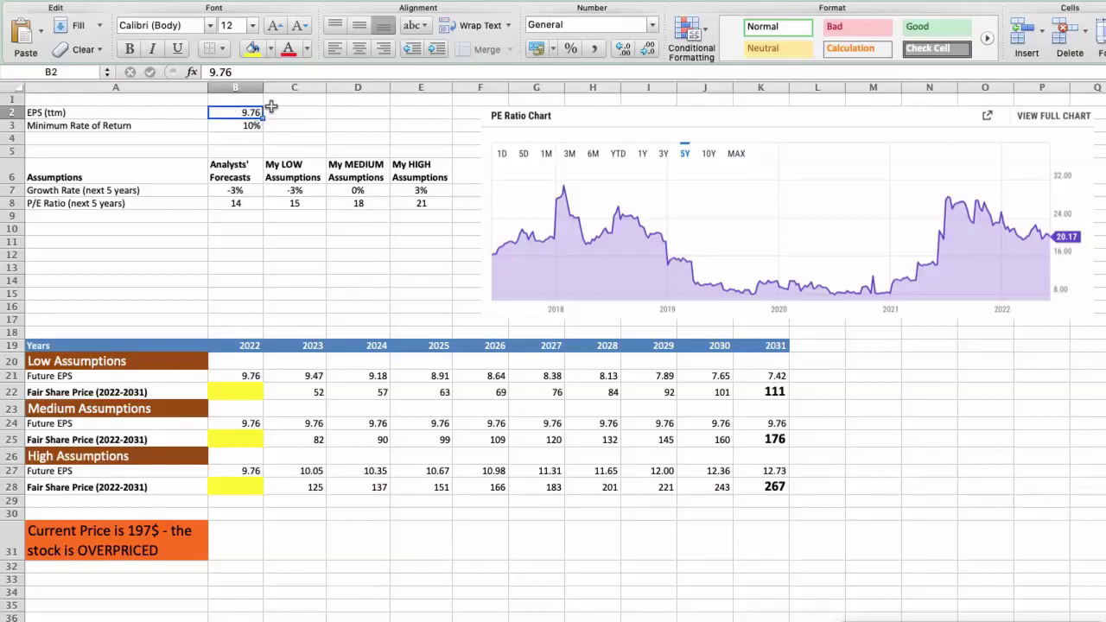
pyautogui.click(227, 125)
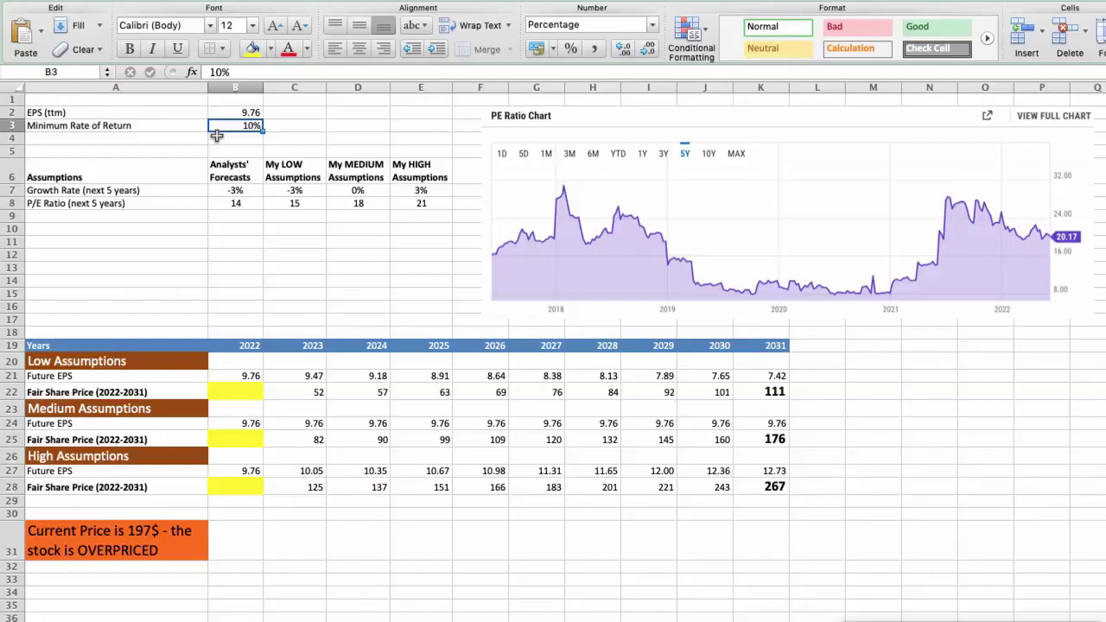
pyautogui.click(214, 190)
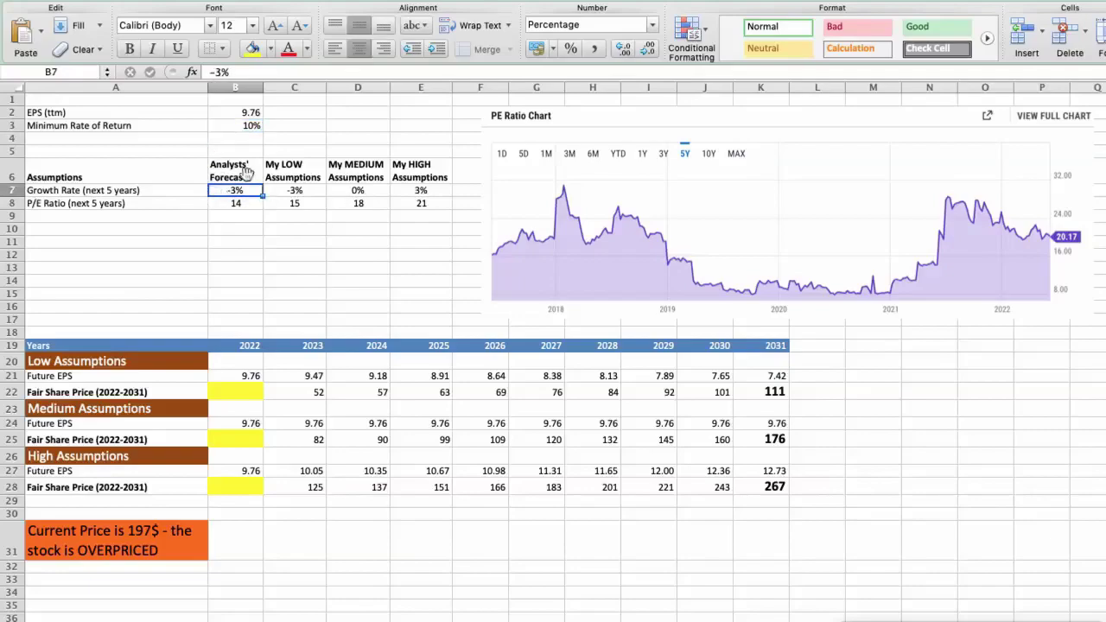
pyautogui.click(215, 203)
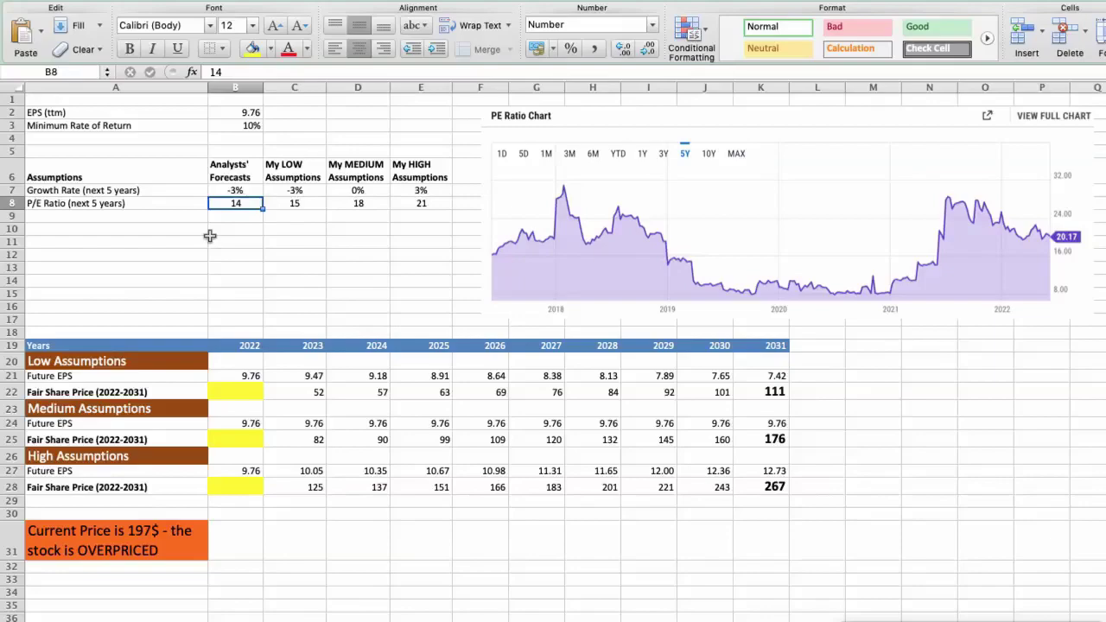
# Calculate the 2022 fair share prices for the low and medium assumptions by discounting their 2023 prices at the minimum rate of return.
pyautogui.click(271, 191)
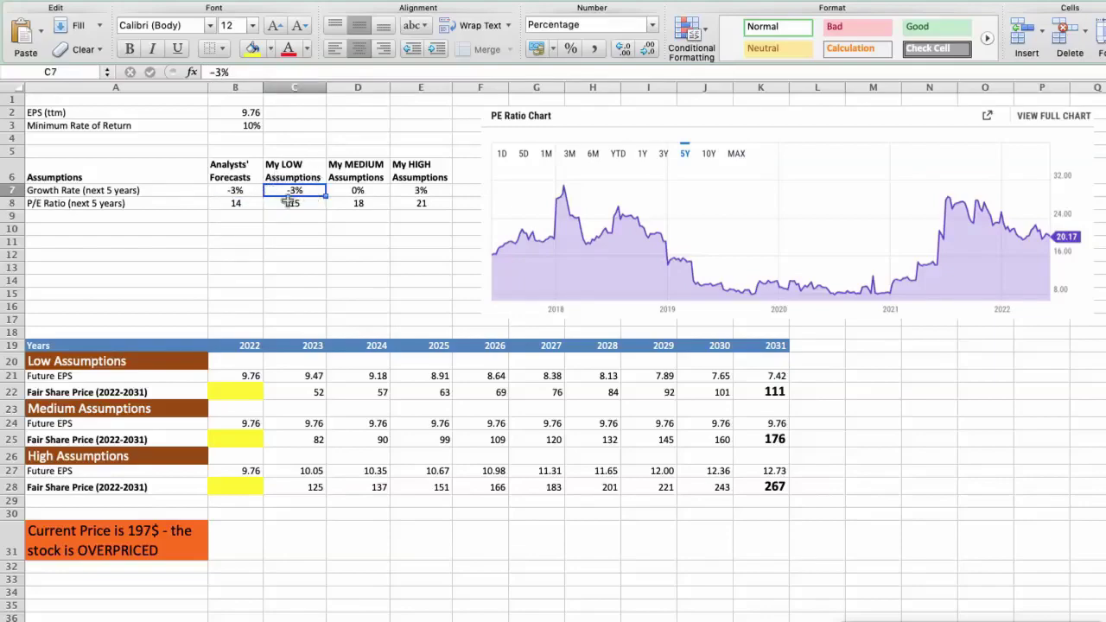
pyautogui.click(269, 203)
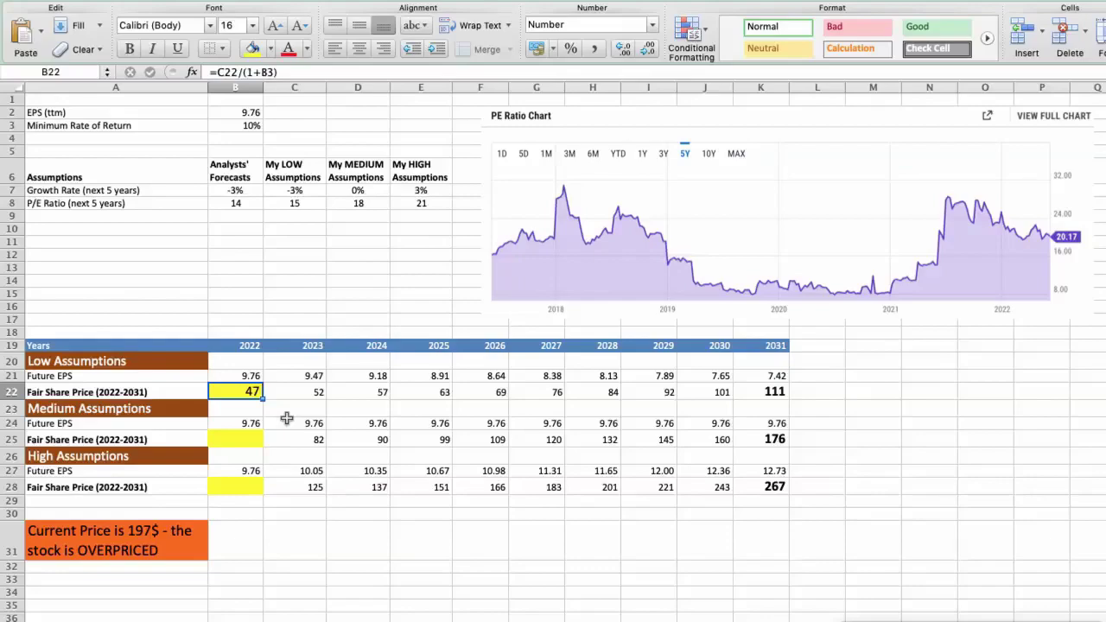
pyautogui.click(333, 191)
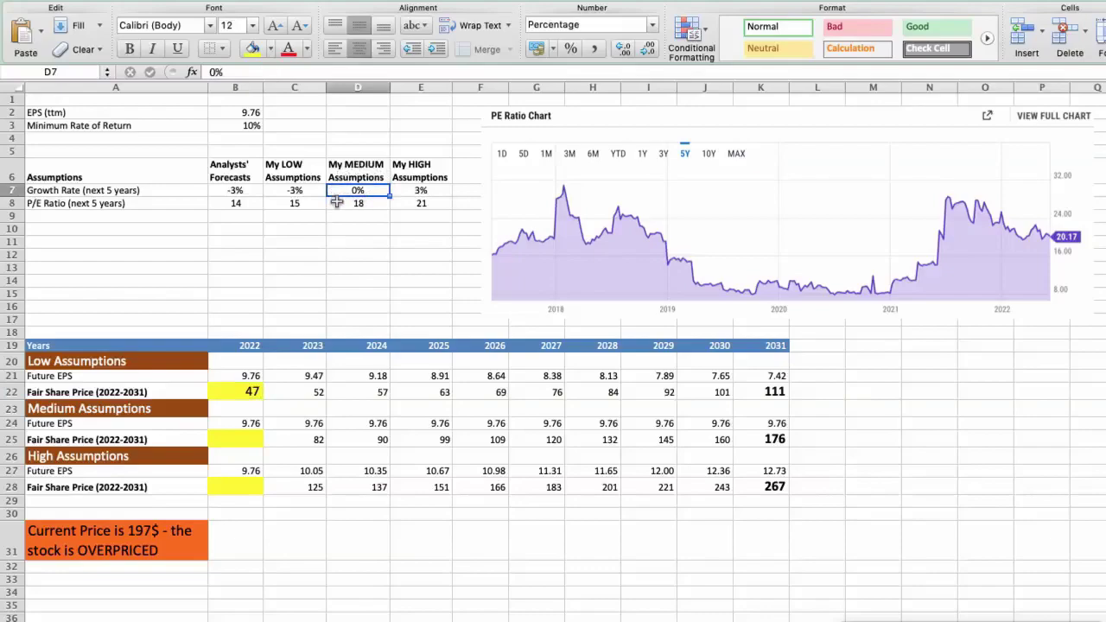
pyautogui.click(336, 203)
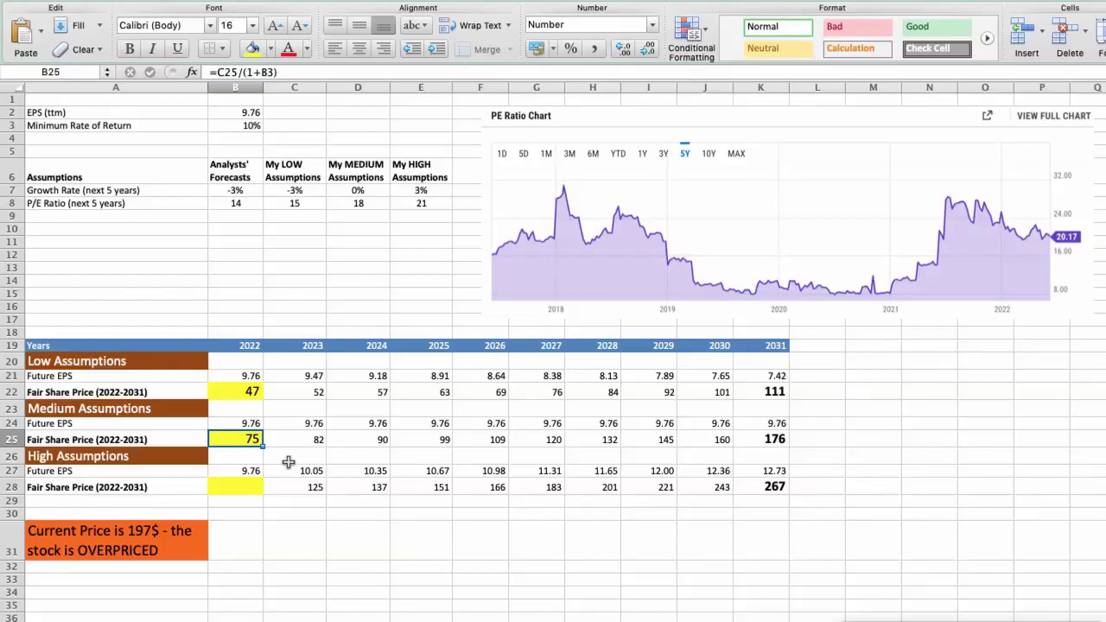
# Examine the five-year growth rate and P/E ratio set for the high assumptions.
pyautogui.click(400, 190)
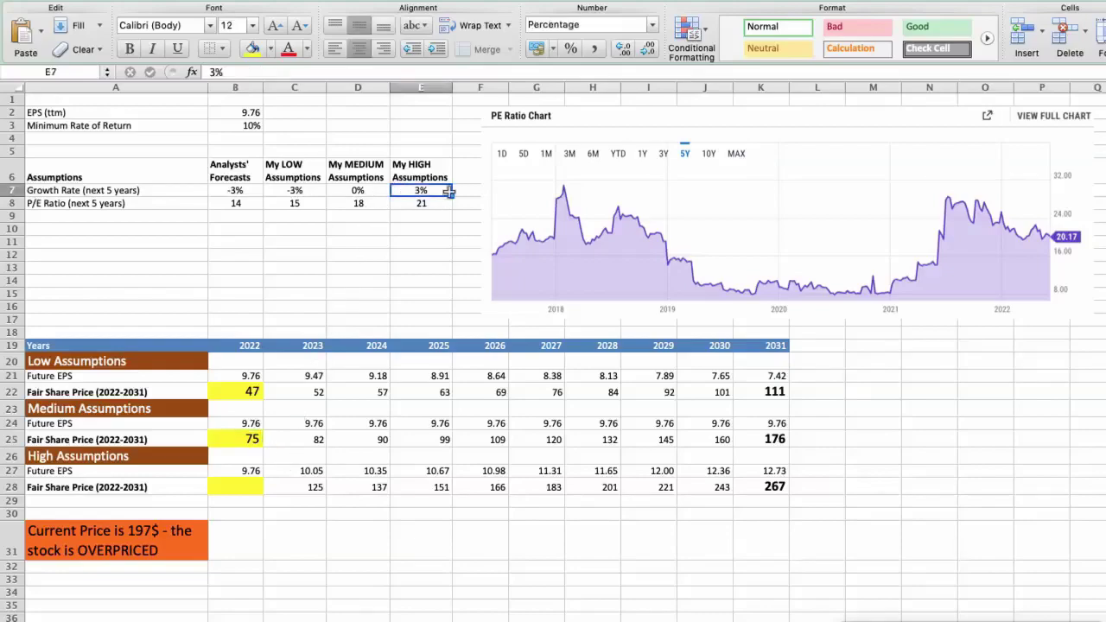
pyautogui.click(398, 203)
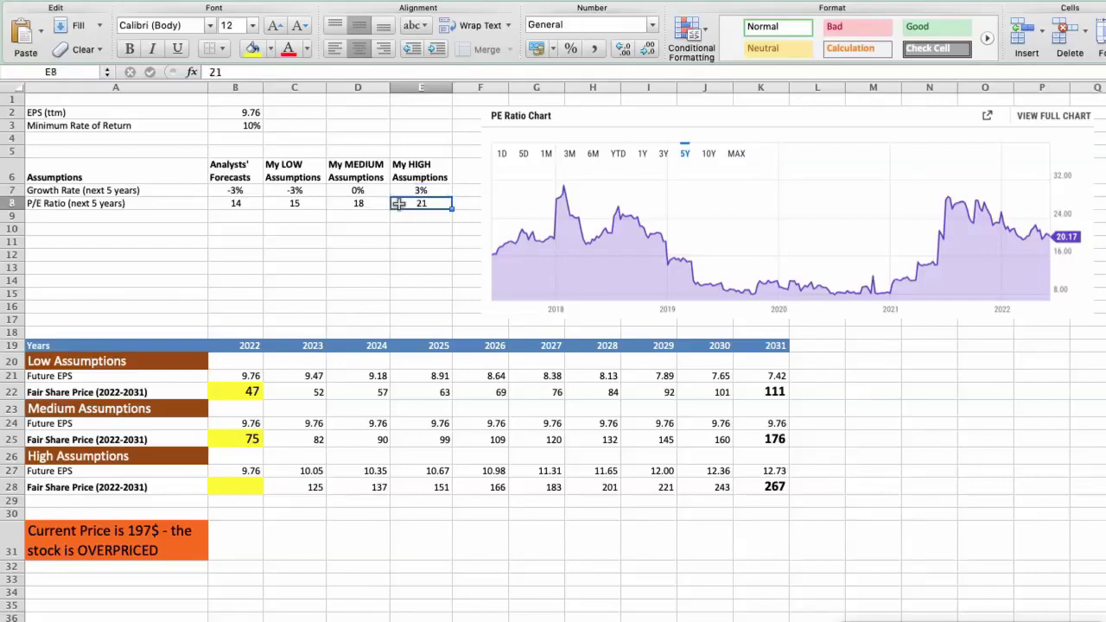